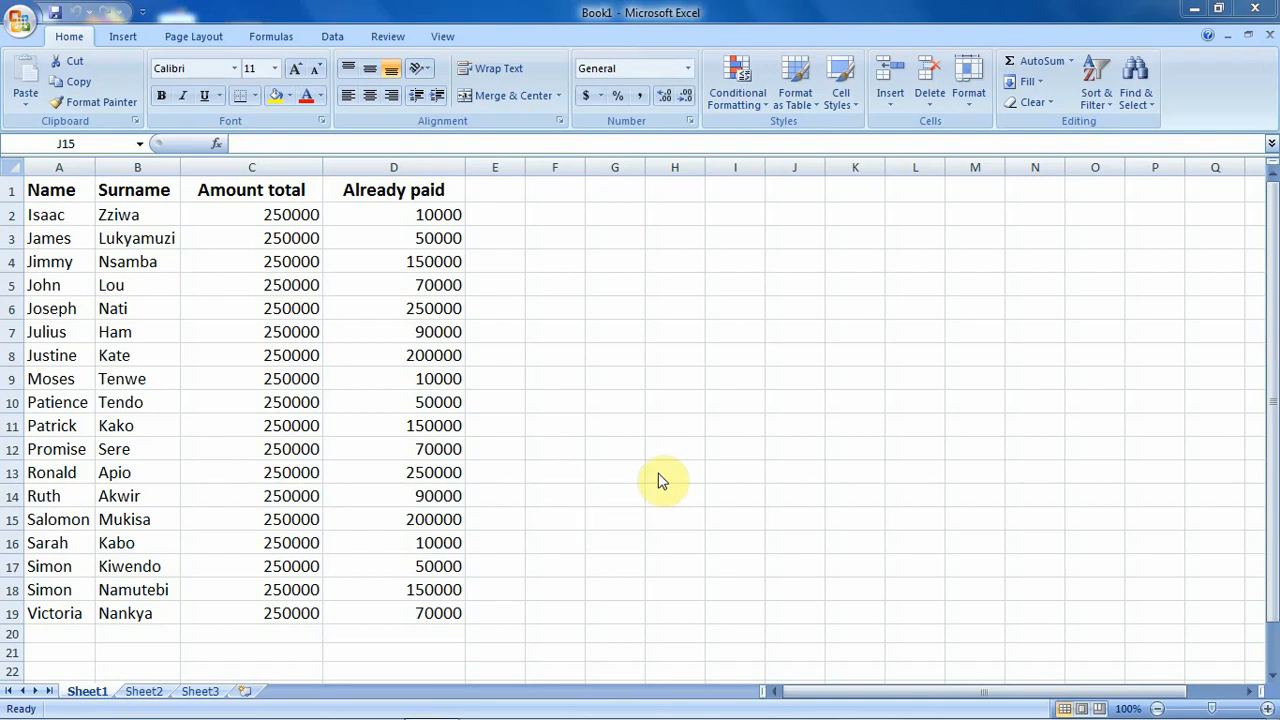
- Apply the dollar Accounting number format to the amounts in C2:D19
{"action": "left_click", "coordinate": [625, 522]}
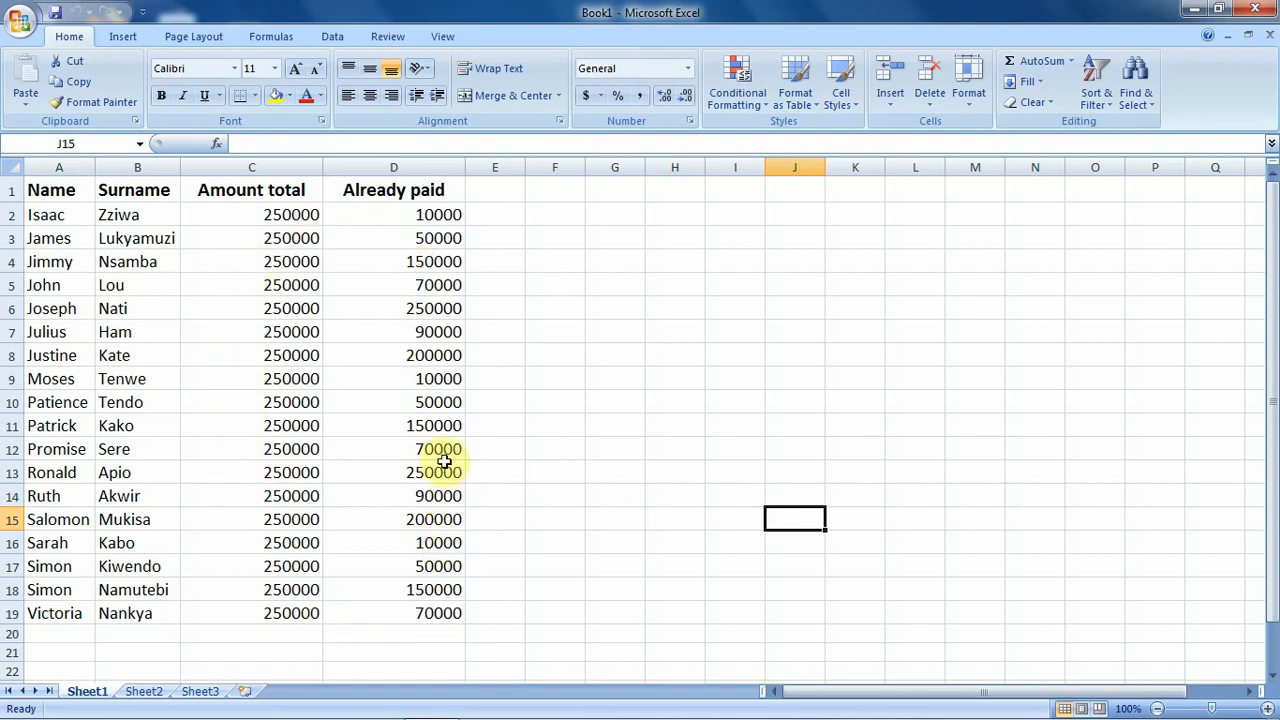
{"action": "left_click", "coordinate": [411, 215]}
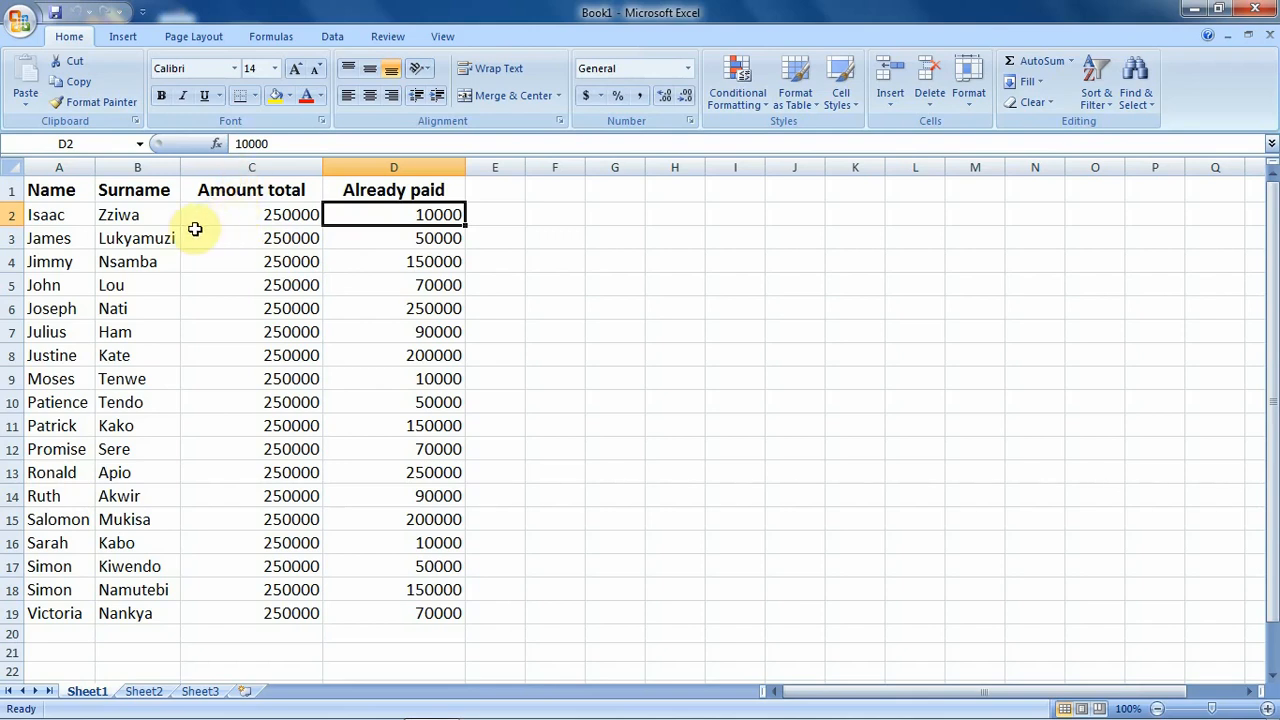
{"action": "left_click", "coordinate": [253, 216]}
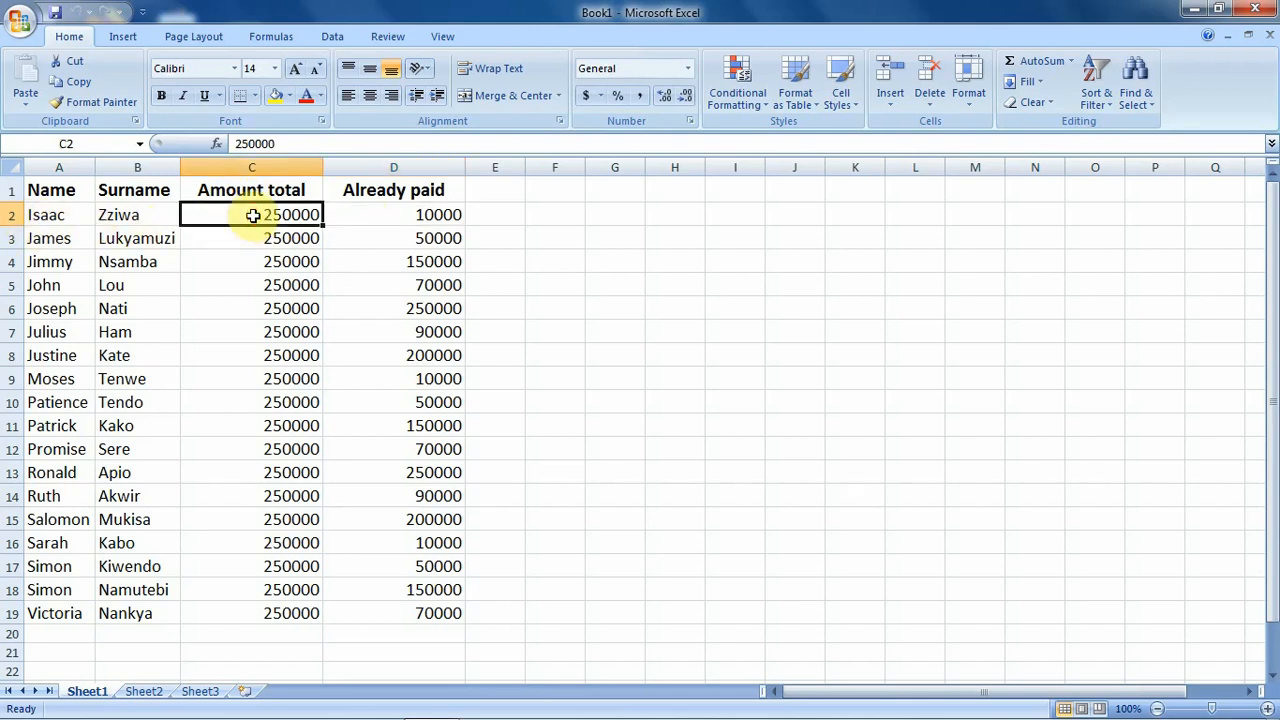
{"action": "left_click_drag", "start_coordinate": [253, 216], "coordinate": [365, 236]}
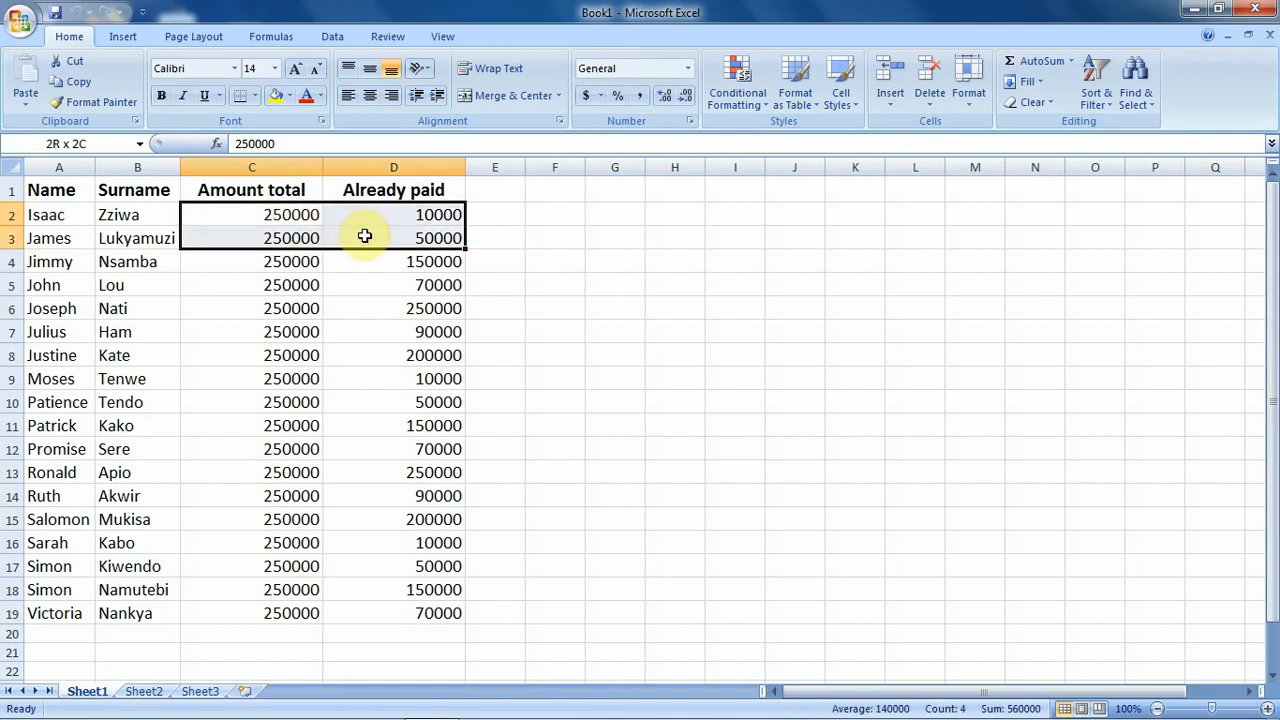
{"action": "left_click_drag", "start_coordinate": [365, 236], "coordinate": [366, 602]}
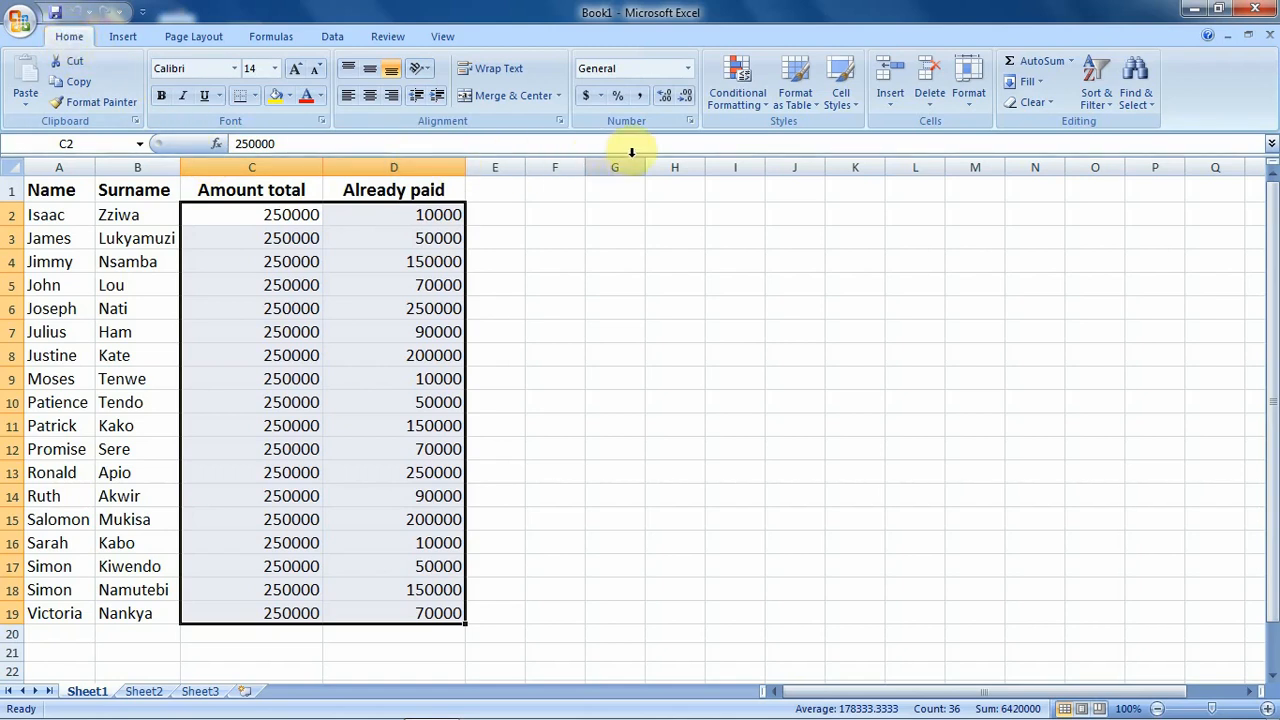
{"action": "left_click", "coordinate": [588, 97]}
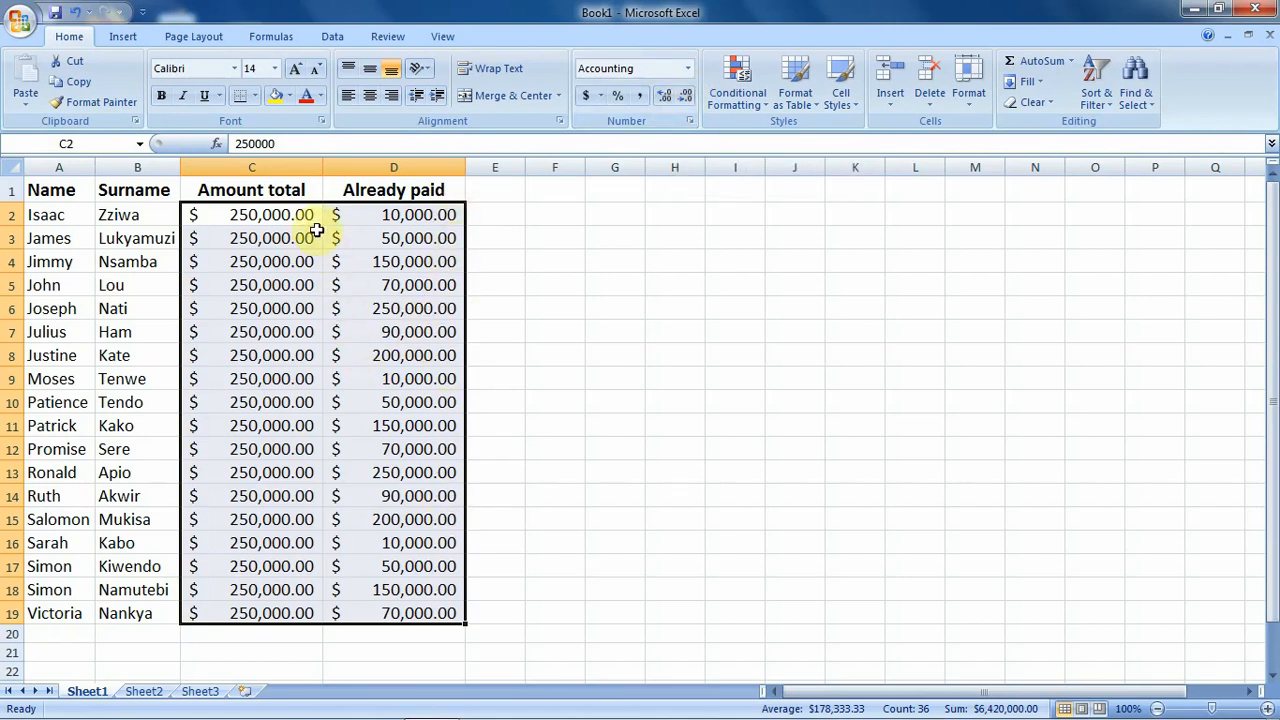
- Remove both decimal places from the dollar amounts in C2:D19
{"action": "left_click", "coordinate": [687, 99]}
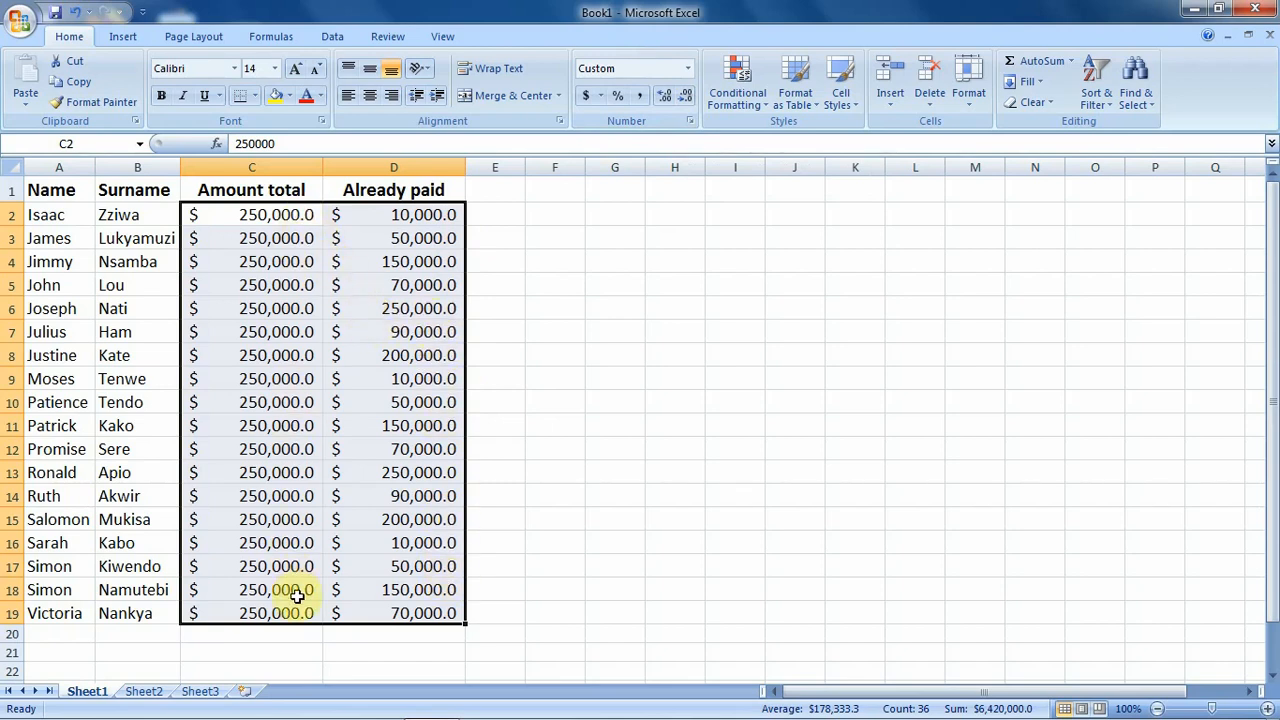
{"action": "left_click", "coordinate": [687, 100]}
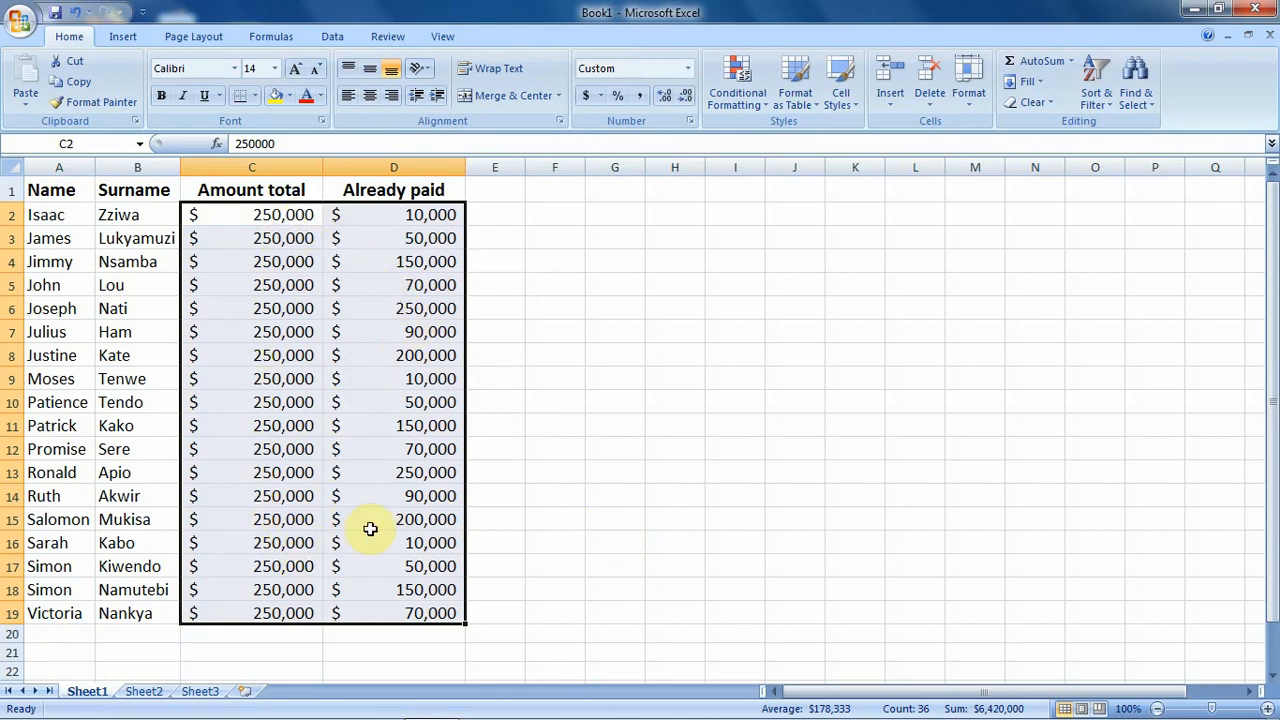
{"action": "left_click", "coordinate": [508, 400]}
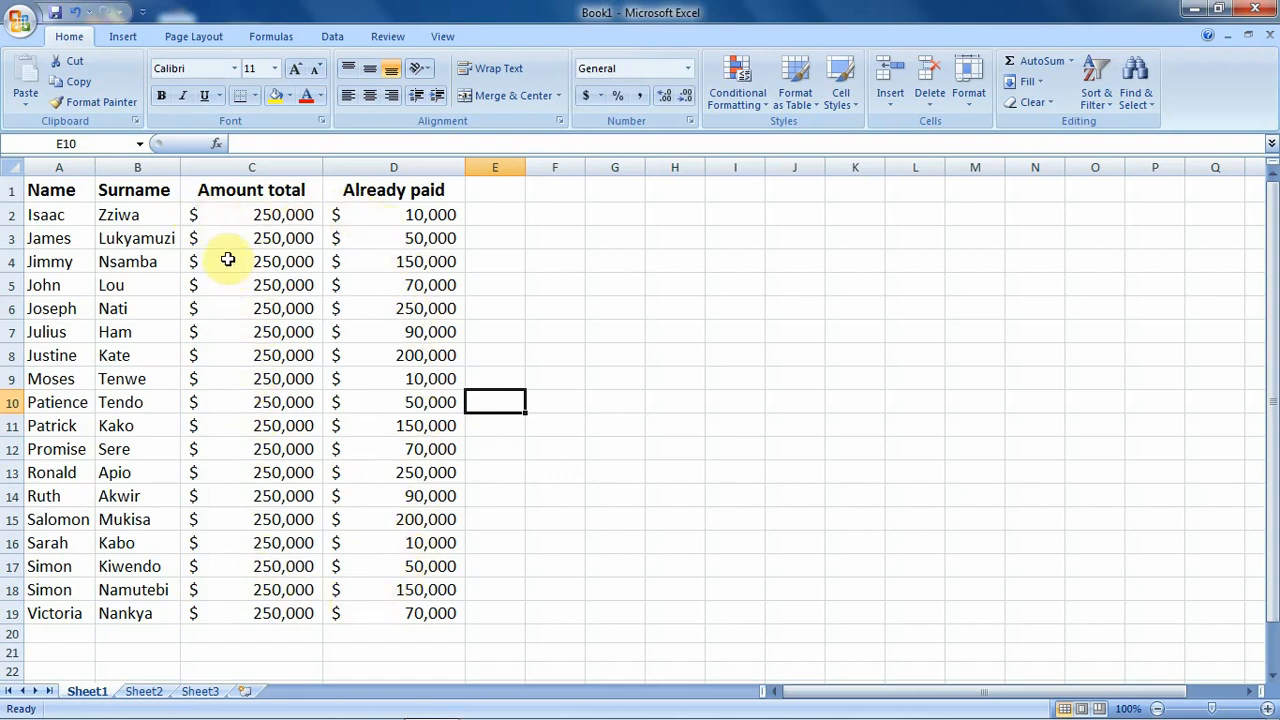
- Reset the Amount total and Already paid values in C2:D19 to the General number format
{"action": "left_click", "coordinate": [225, 215]}
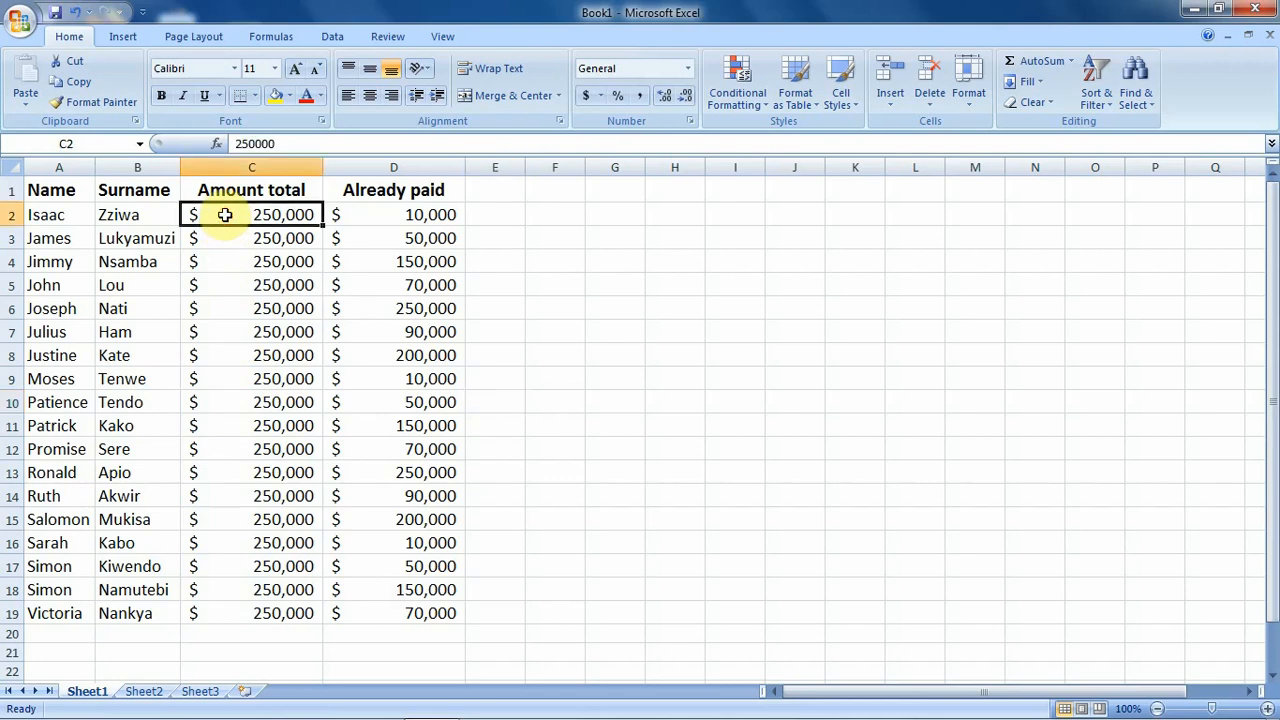
{"action": "left_click_drag", "start_coordinate": [327, 220], "coordinate": [424, 605]}
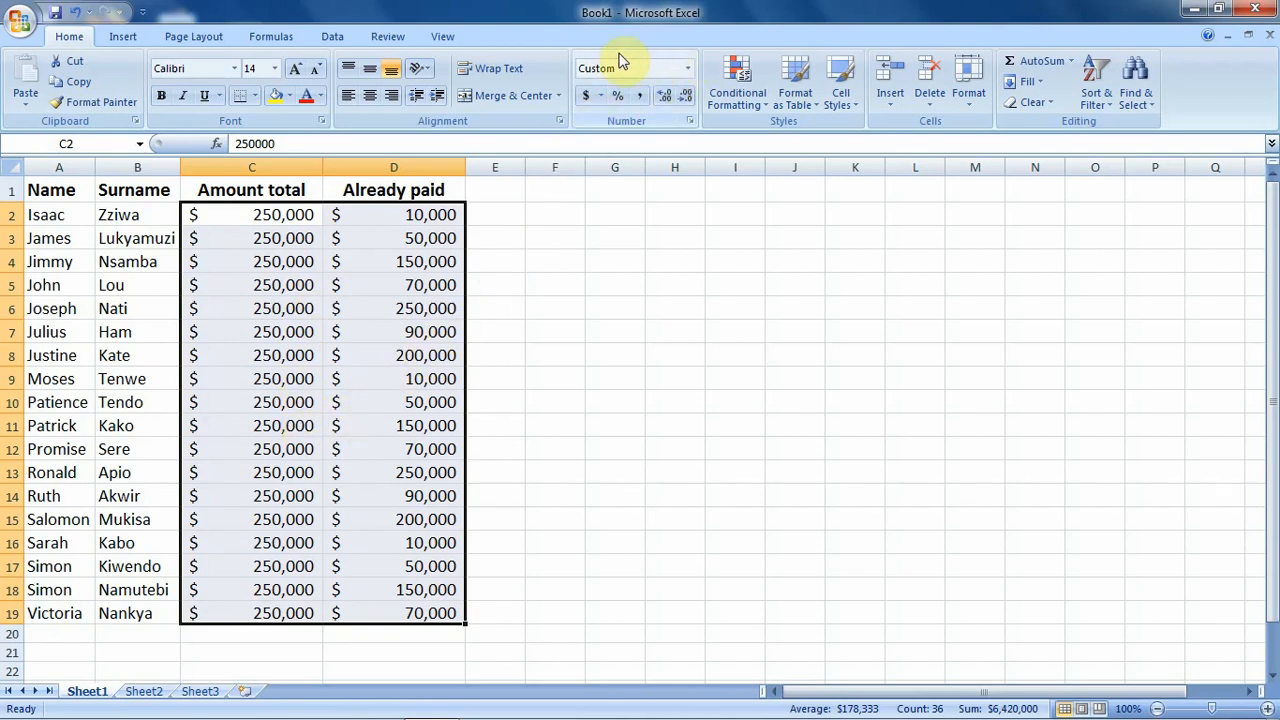
{"action": "left_click", "coordinate": [689, 71]}
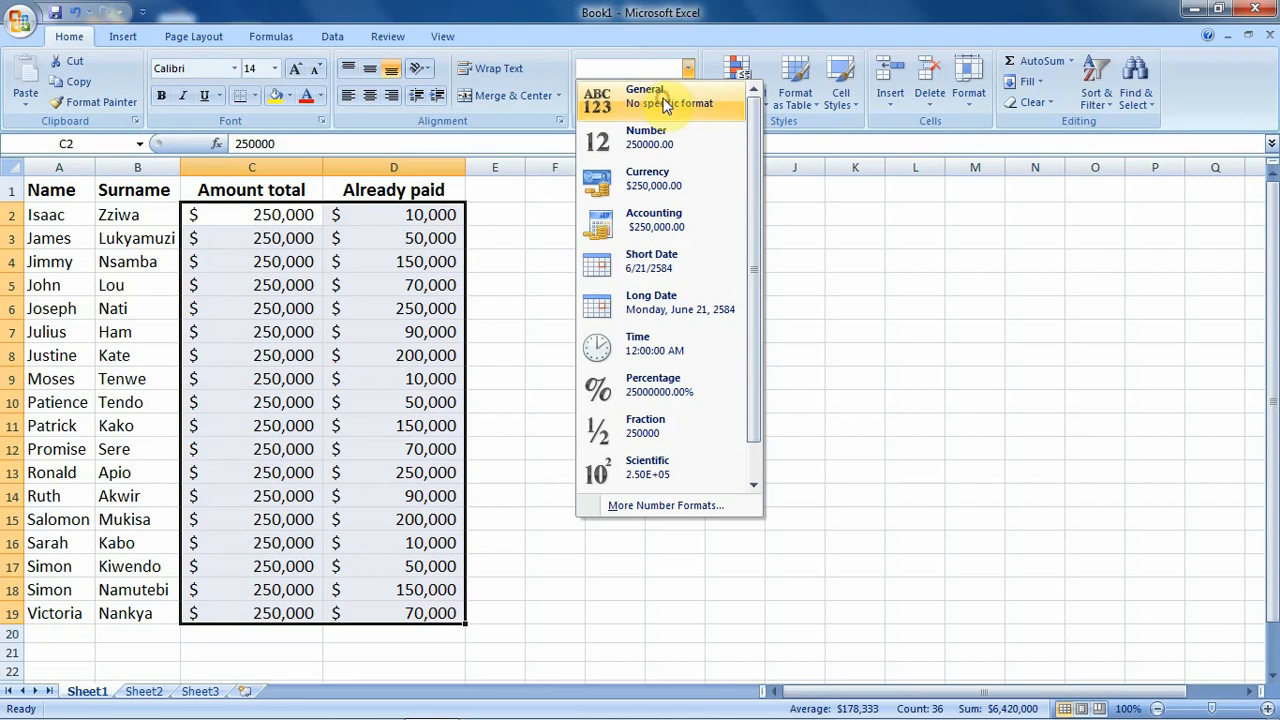
{"action": "left_click", "coordinate": [663, 103]}
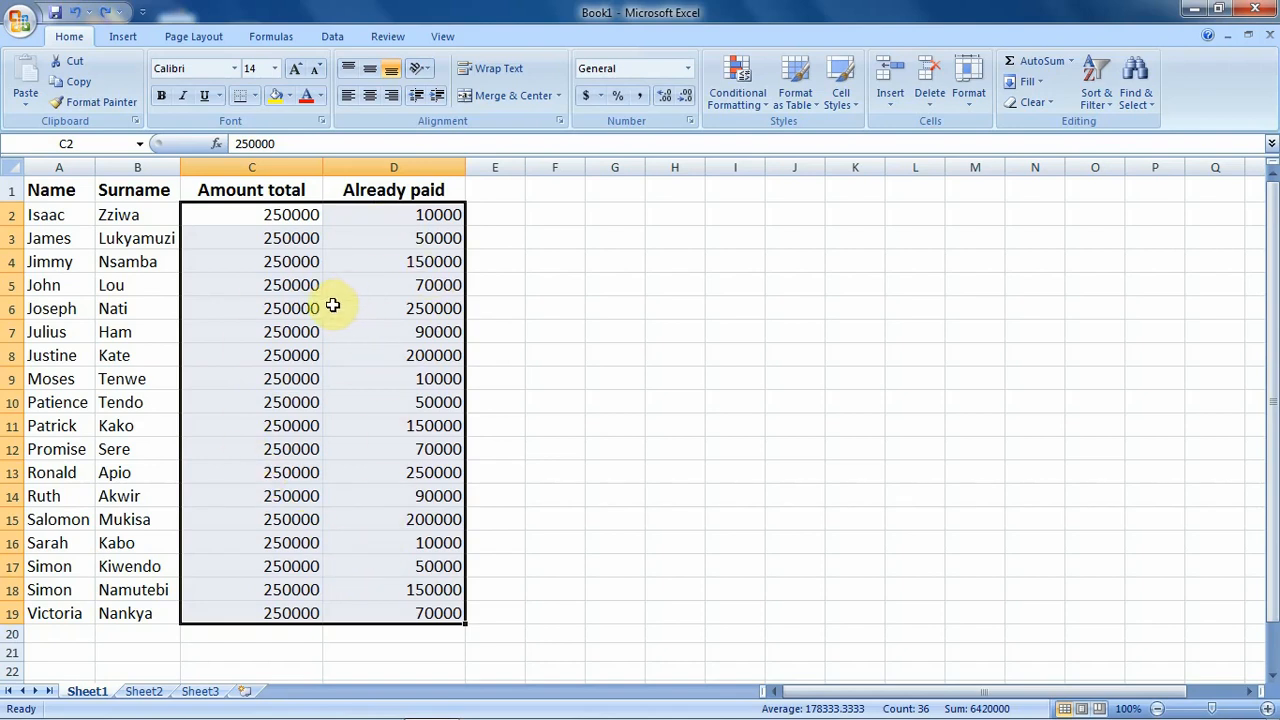
{"action": "left_click", "coordinate": [530, 401]}
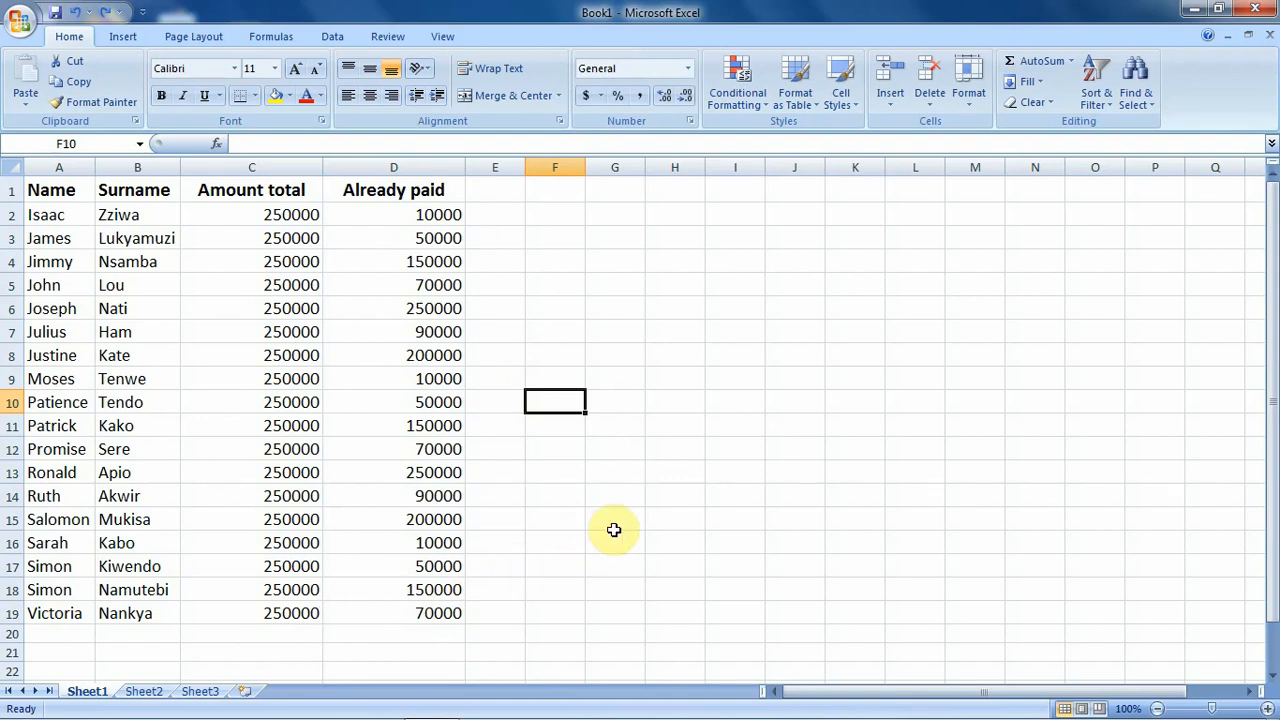
- Format the amounts in C2:D19 as Currency with the UGX symbol through the additional accounting formats
{"action": "left_click", "coordinate": [233, 215]}
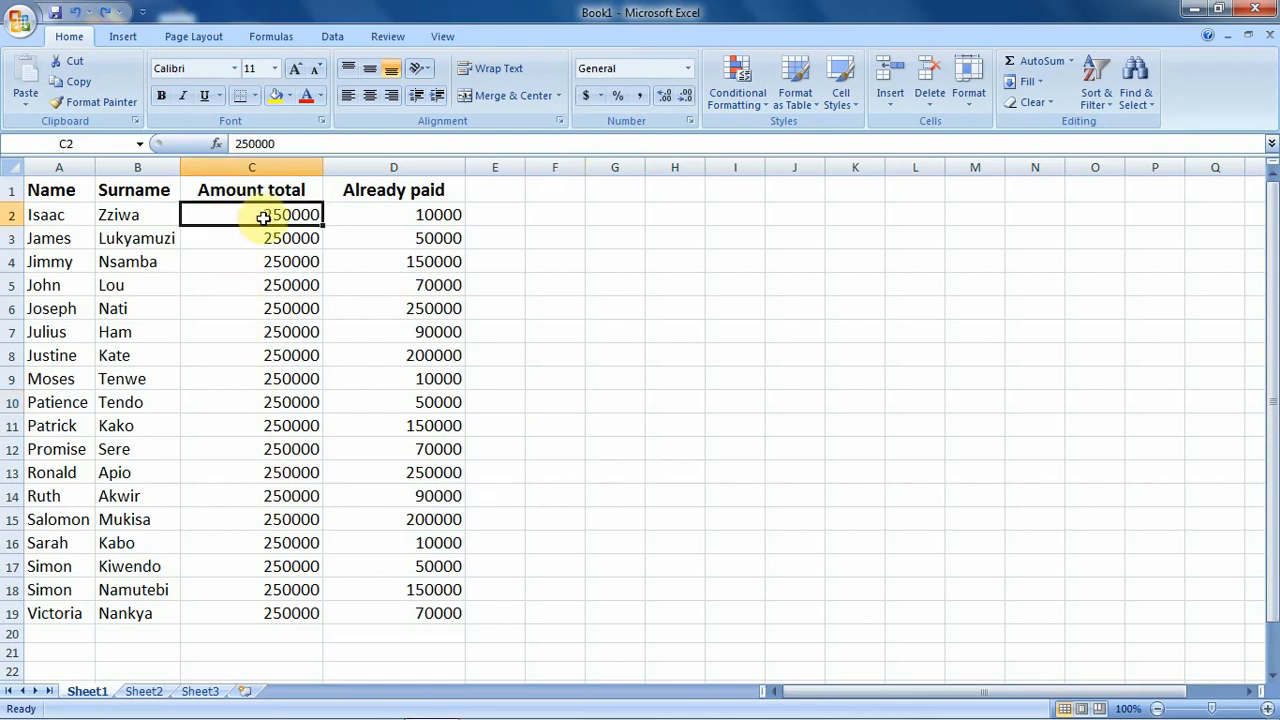
{"action": "left_click_drag", "start_coordinate": [312, 218], "coordinate": [422, 597]}
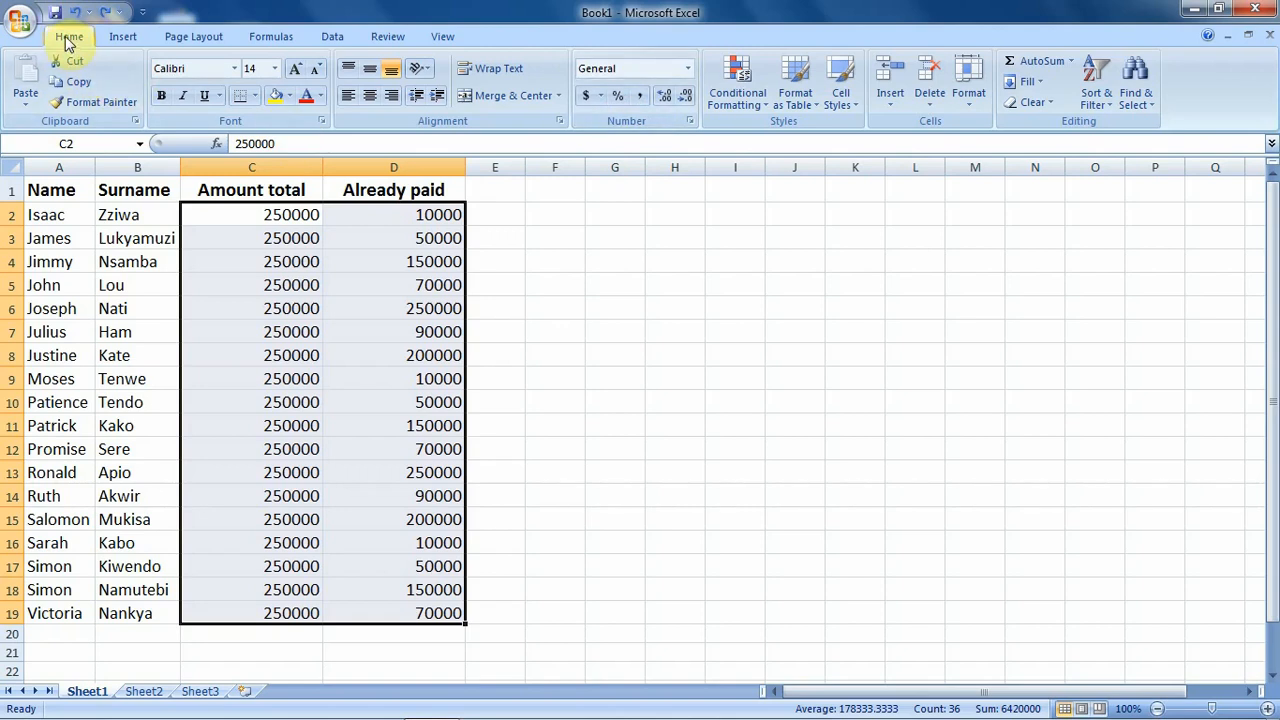
{"action": "left_click", "coordinate": [602, 98]}
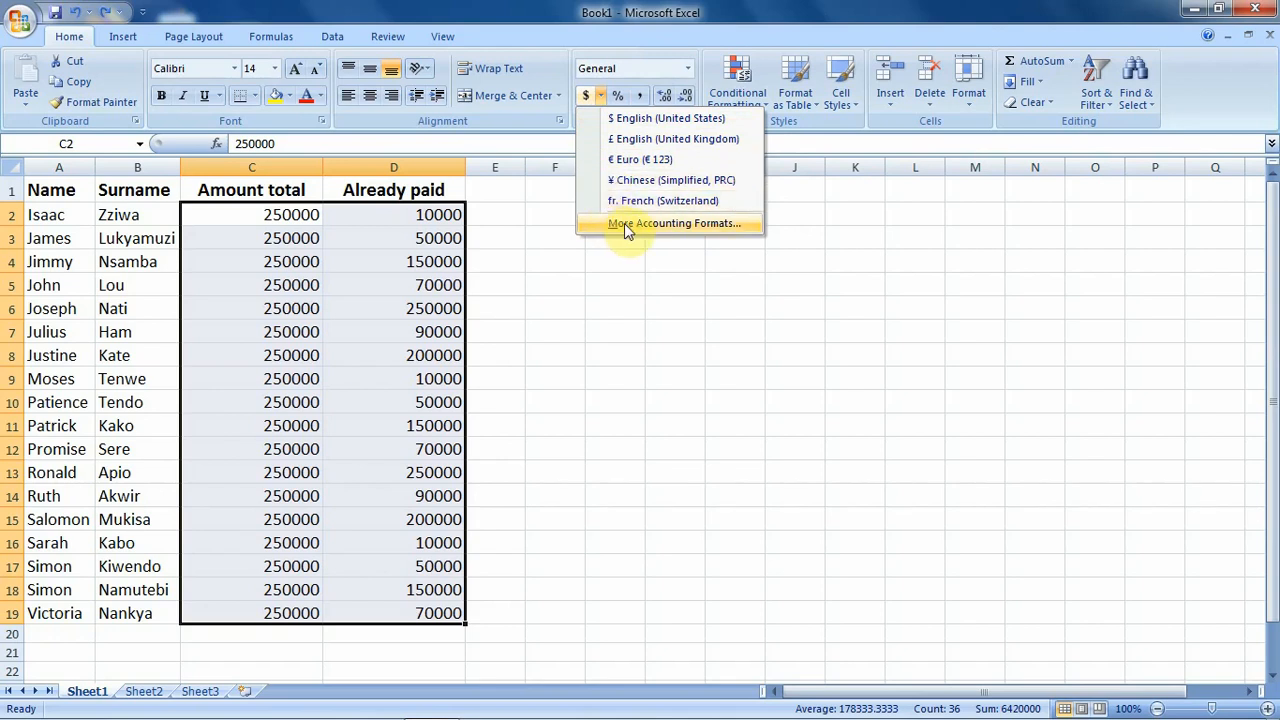
{"action": "left_click", "coordinate": [681, 222]}
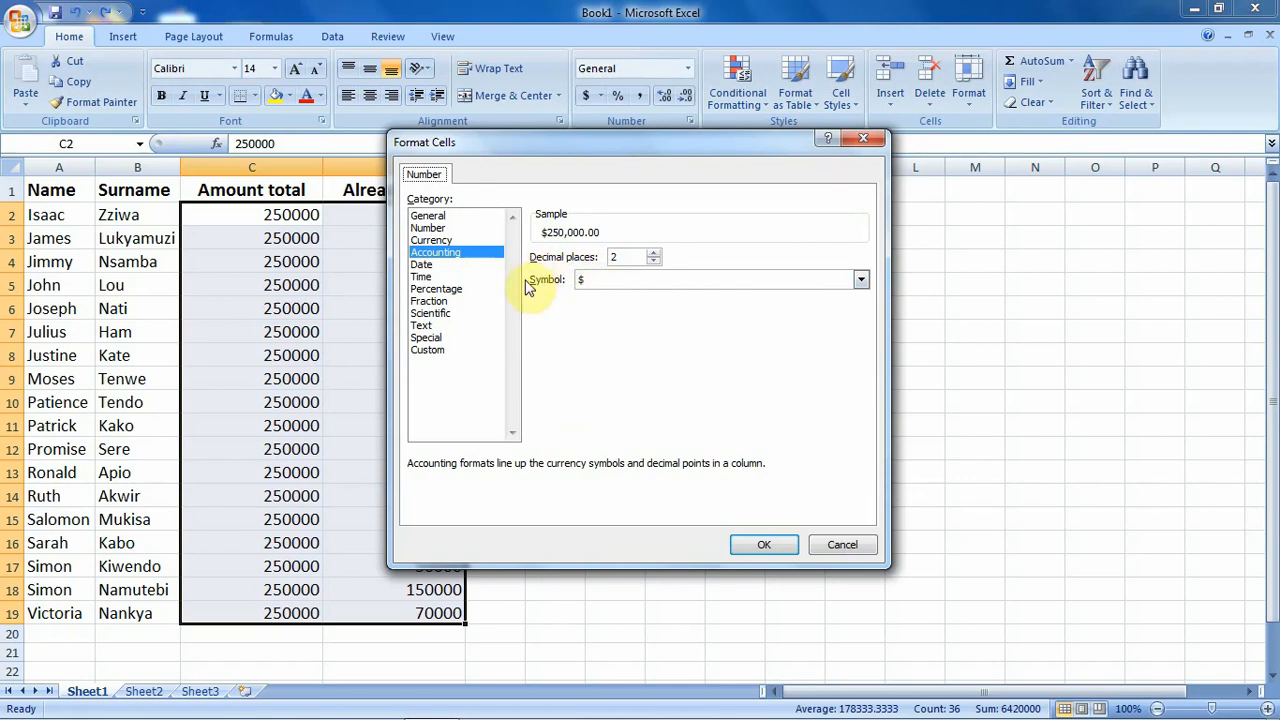
{"action": "left_click", "coordinate": [445, 241]}
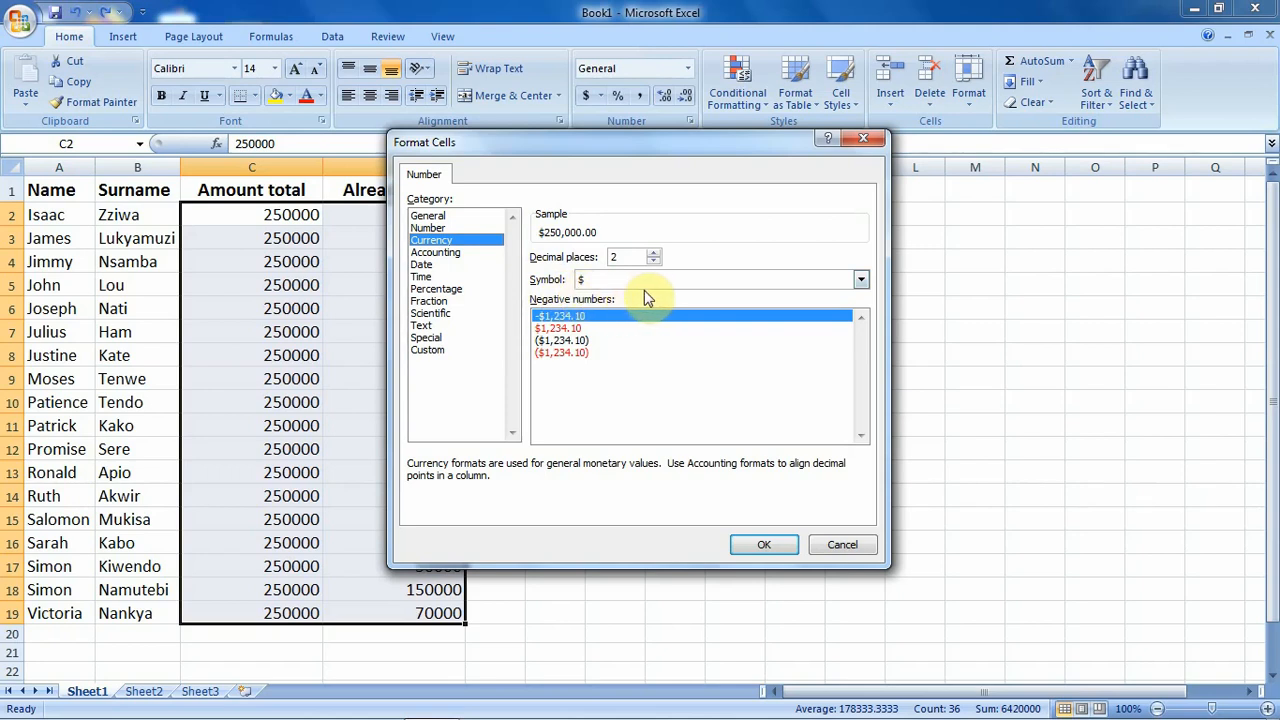
{"action": "left_click", "coordinate": [861, 284]}
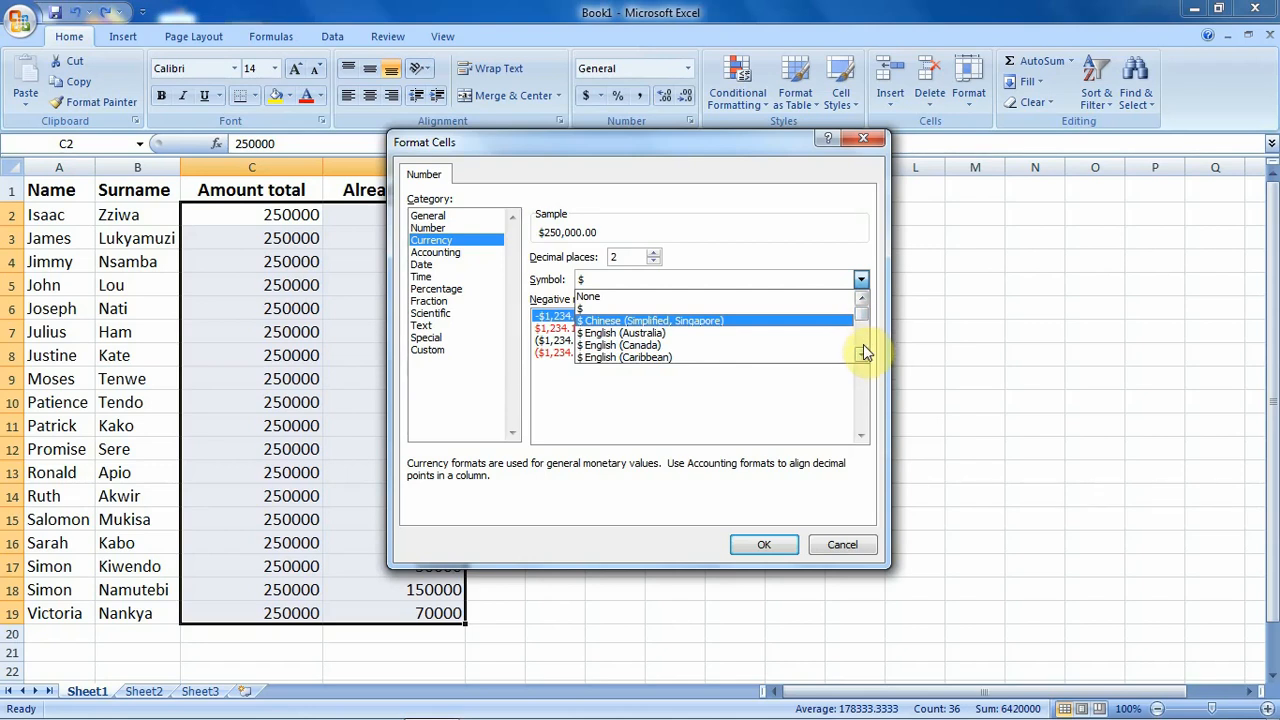
{"action": "left_click", "coordinate": [608, 279]}
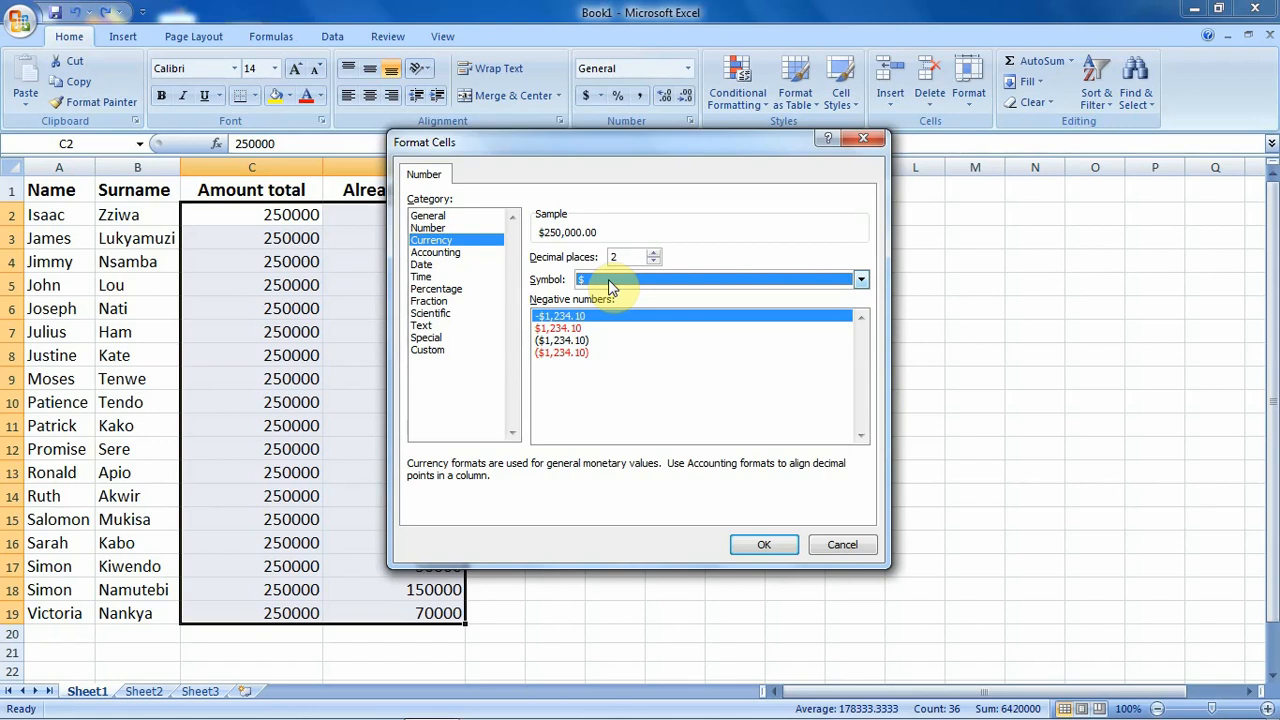
{"action": "key", "text": "u"}
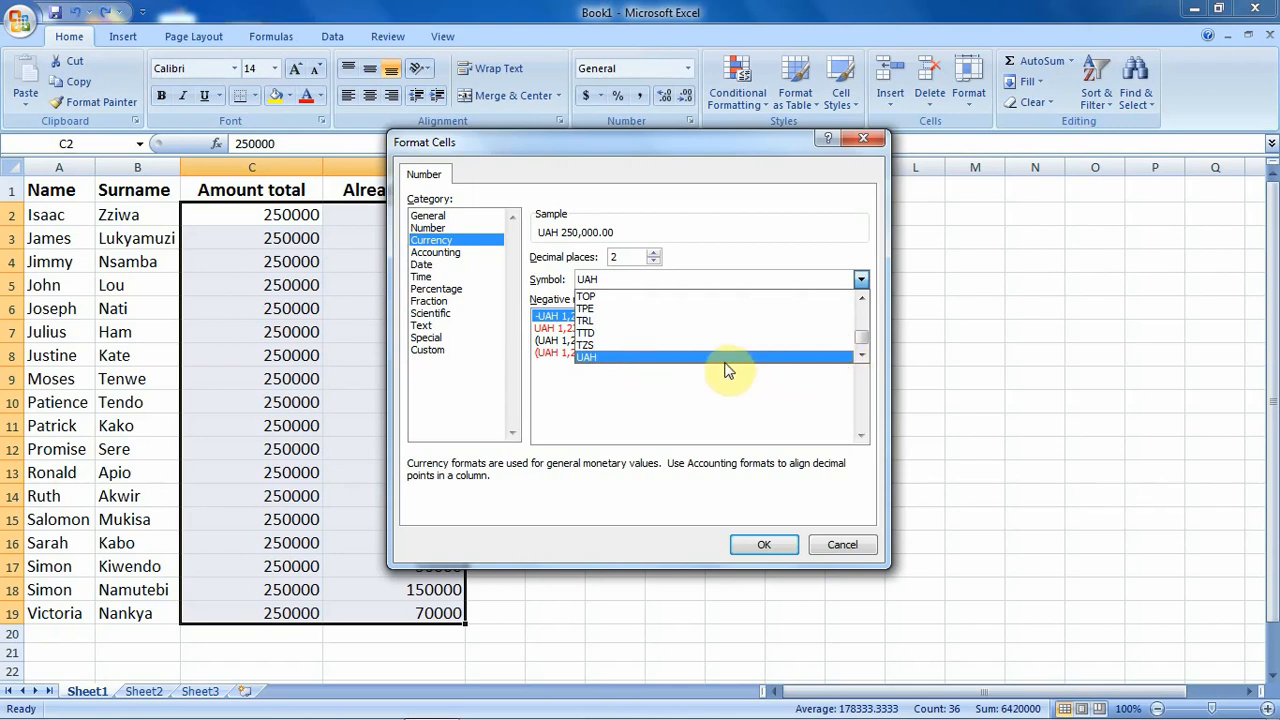
{"action": "left_click", "coordinate": [860, 358]}
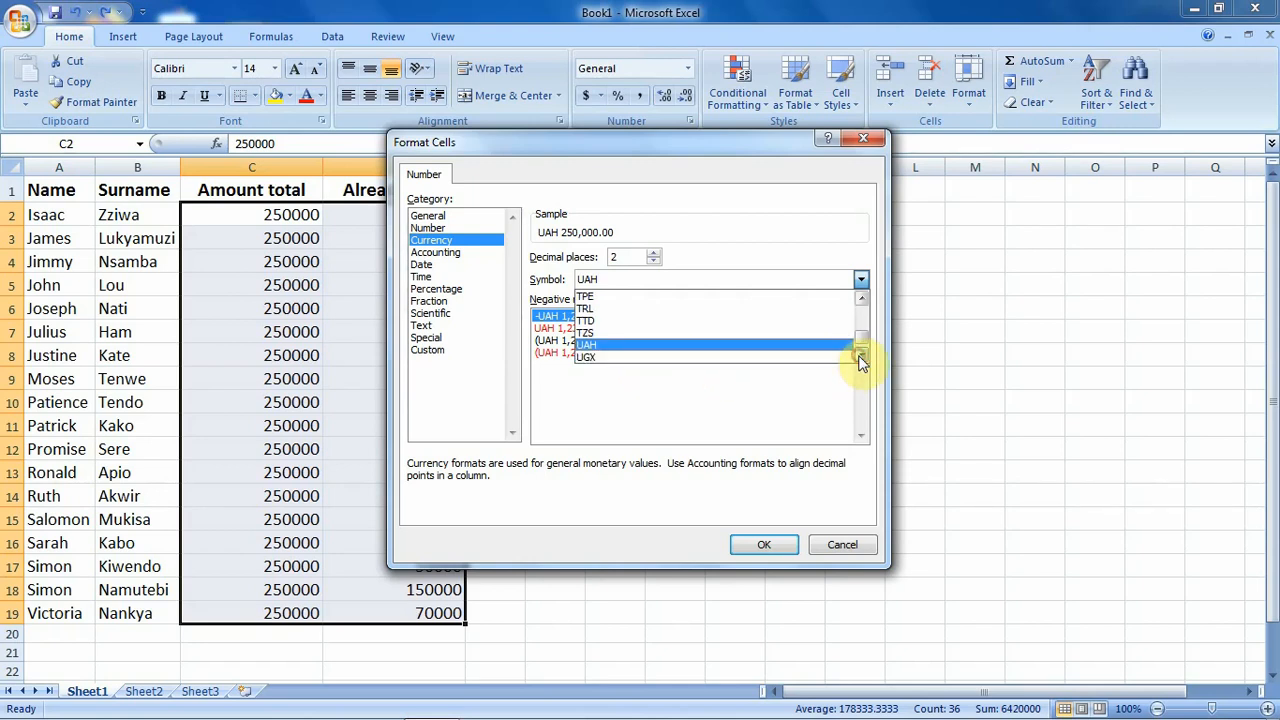
{"action": "left_click", "coordinate": [860, 358]}
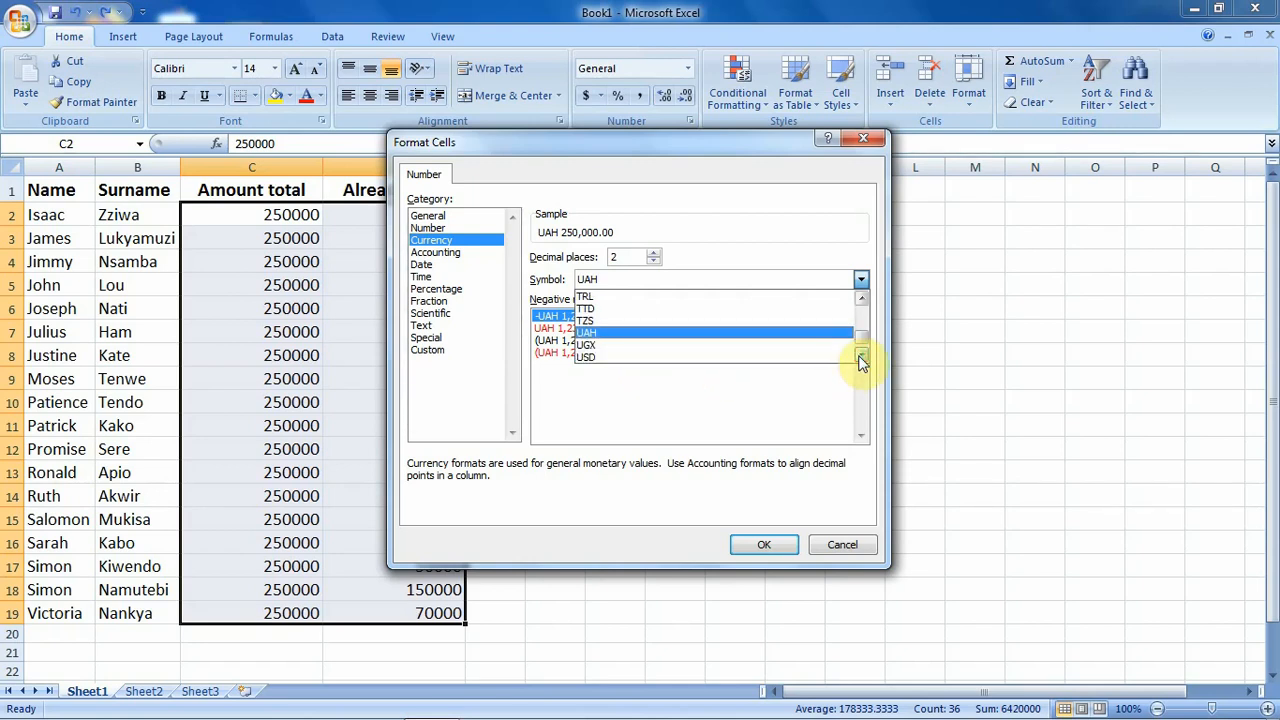
{"action": "left_click", "coordinate": [616, 346]}
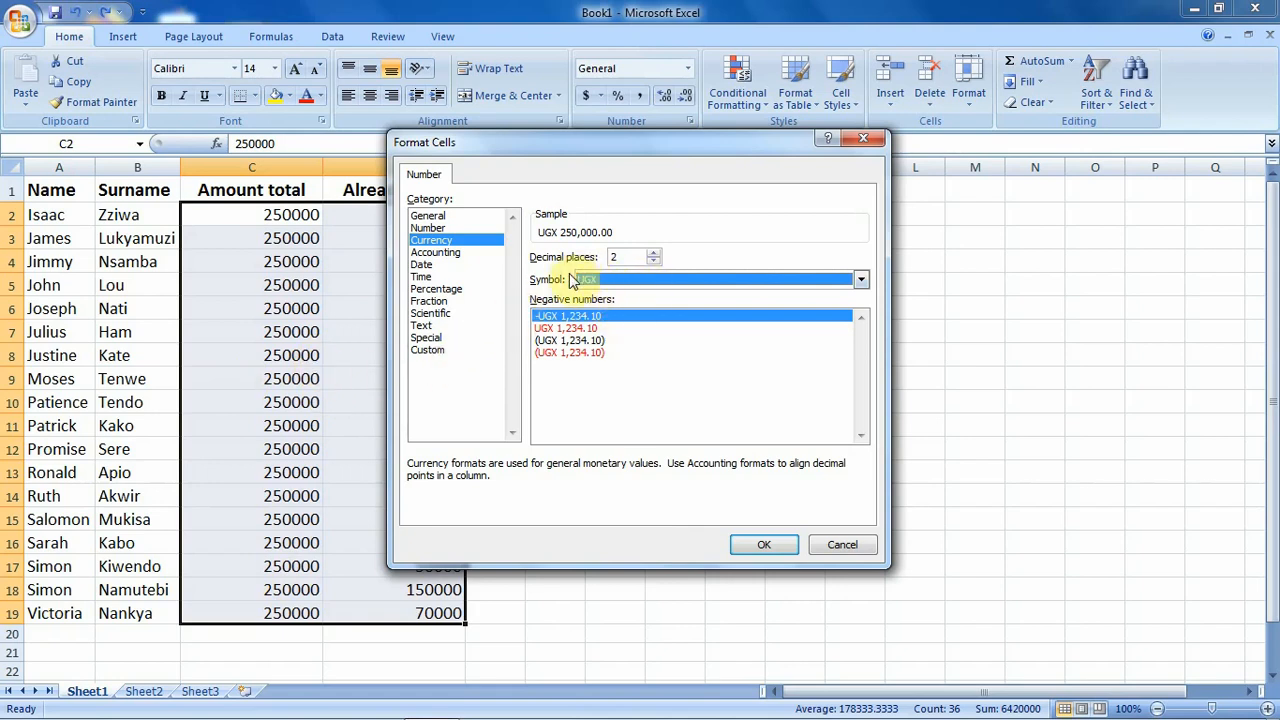
{"action": "left_click", "coordinate": [759, 546]}
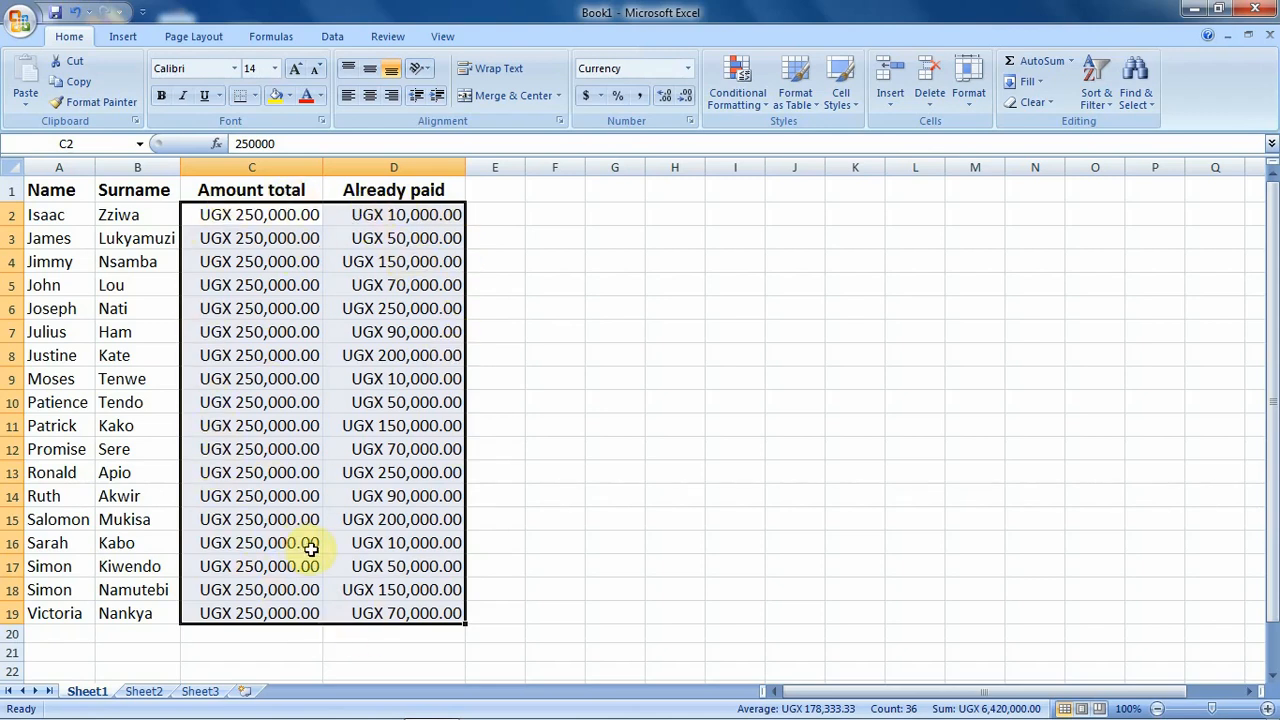
- Reduce the UGX amounts in C2:D19 to zero decimal places
{"action": "left_click", "coordinate": [686, 99]}
{"action": "left_click", "coordinate": [686, 99]}
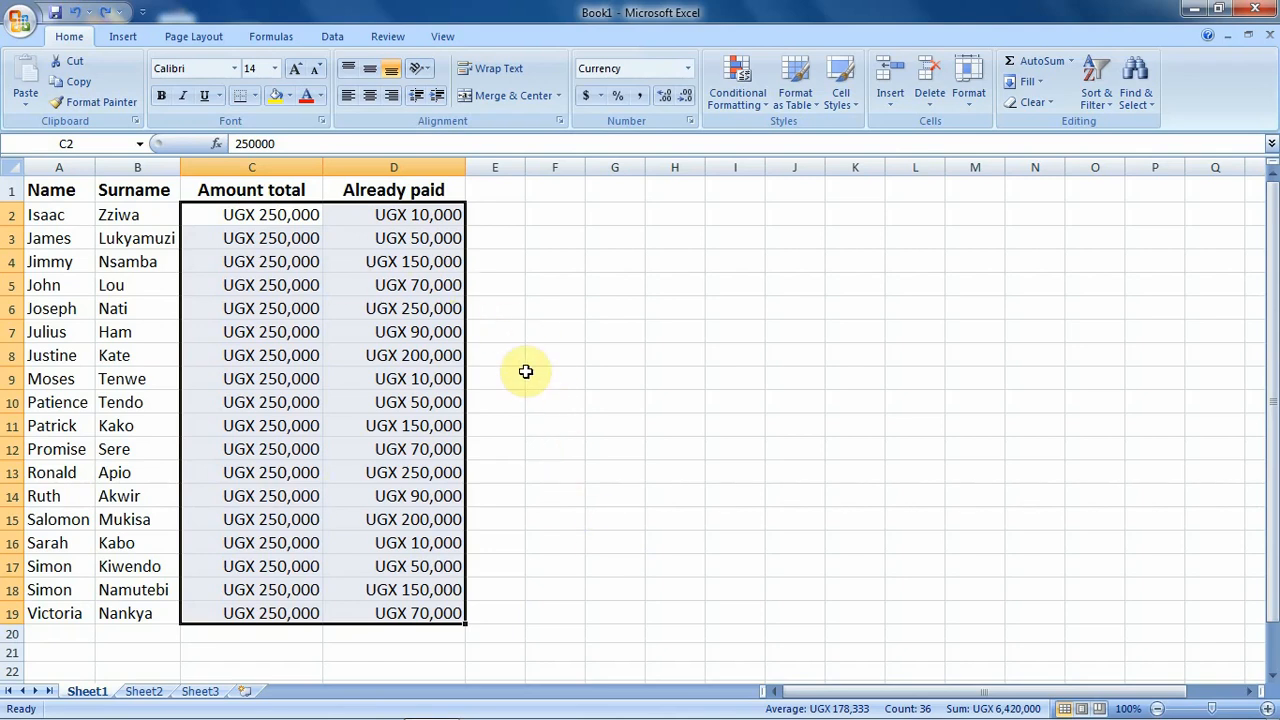
{"action": "left_click", "coordinate": [495, 384]}
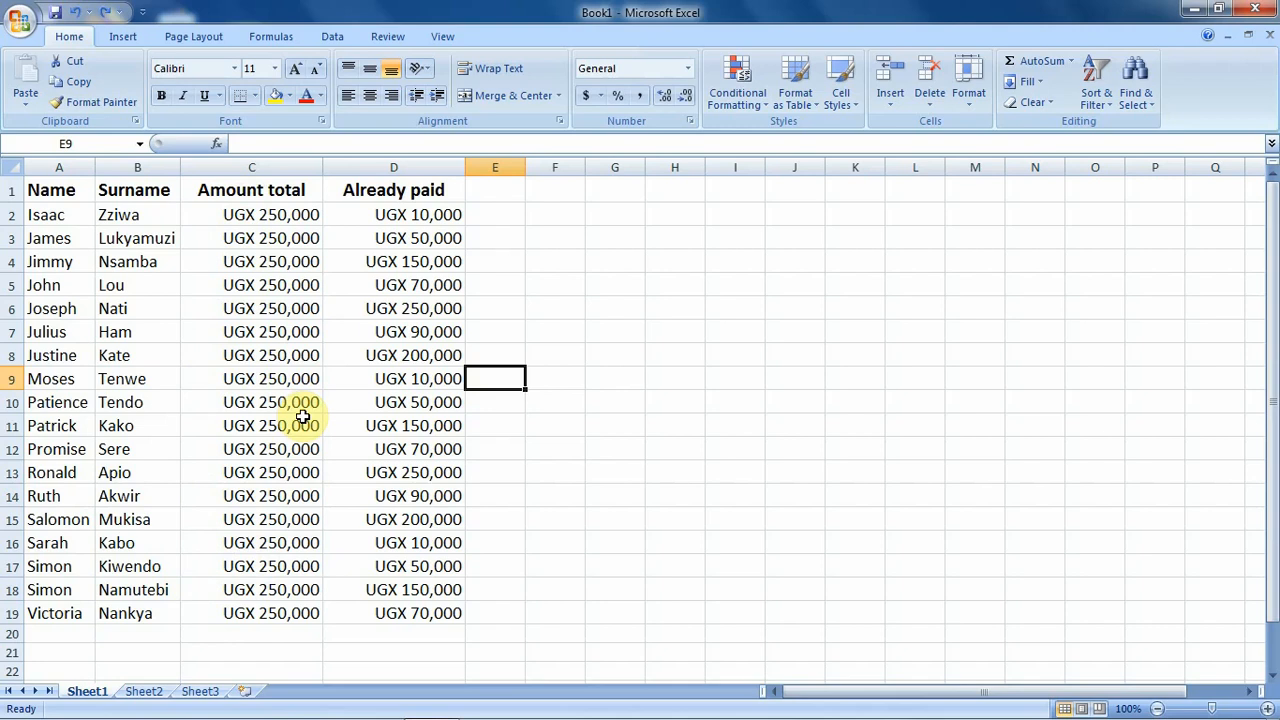
{"action": "left_click", "coordinate": [284, 358]}
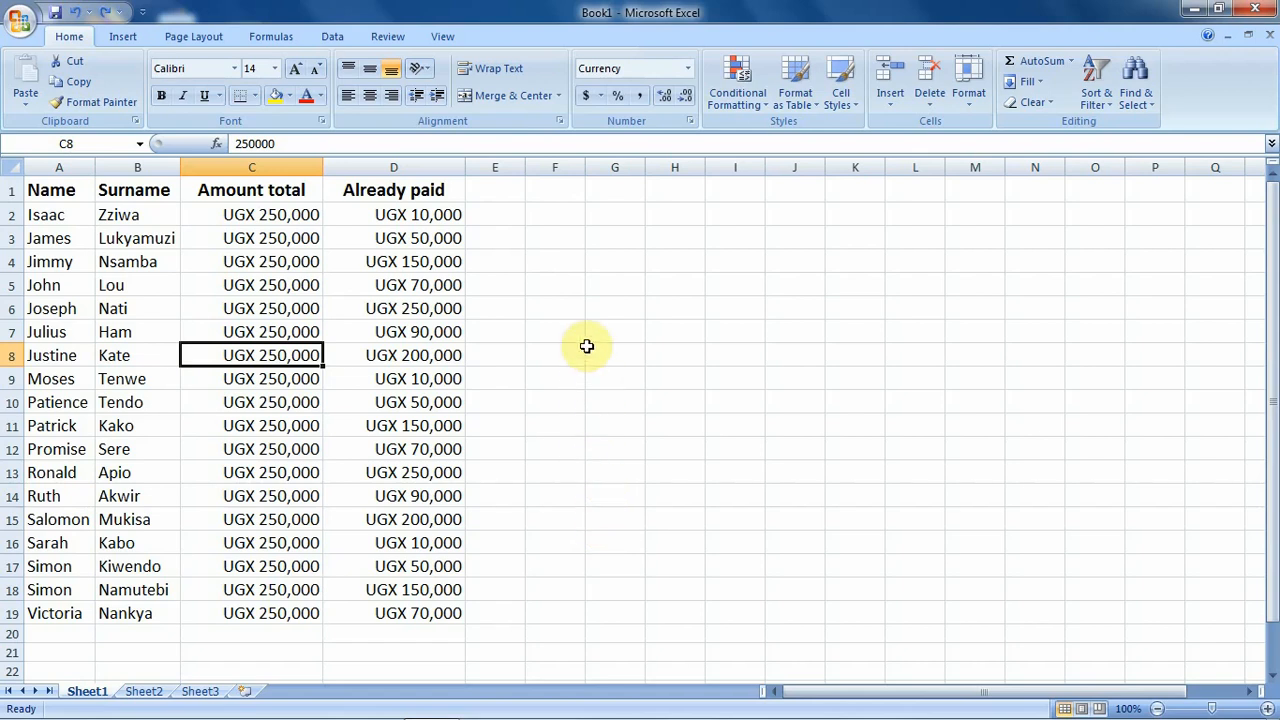
- Enter UGX200 in cell F2 beside the table
{"action": "left_click", "coordinate": [552, 216]}
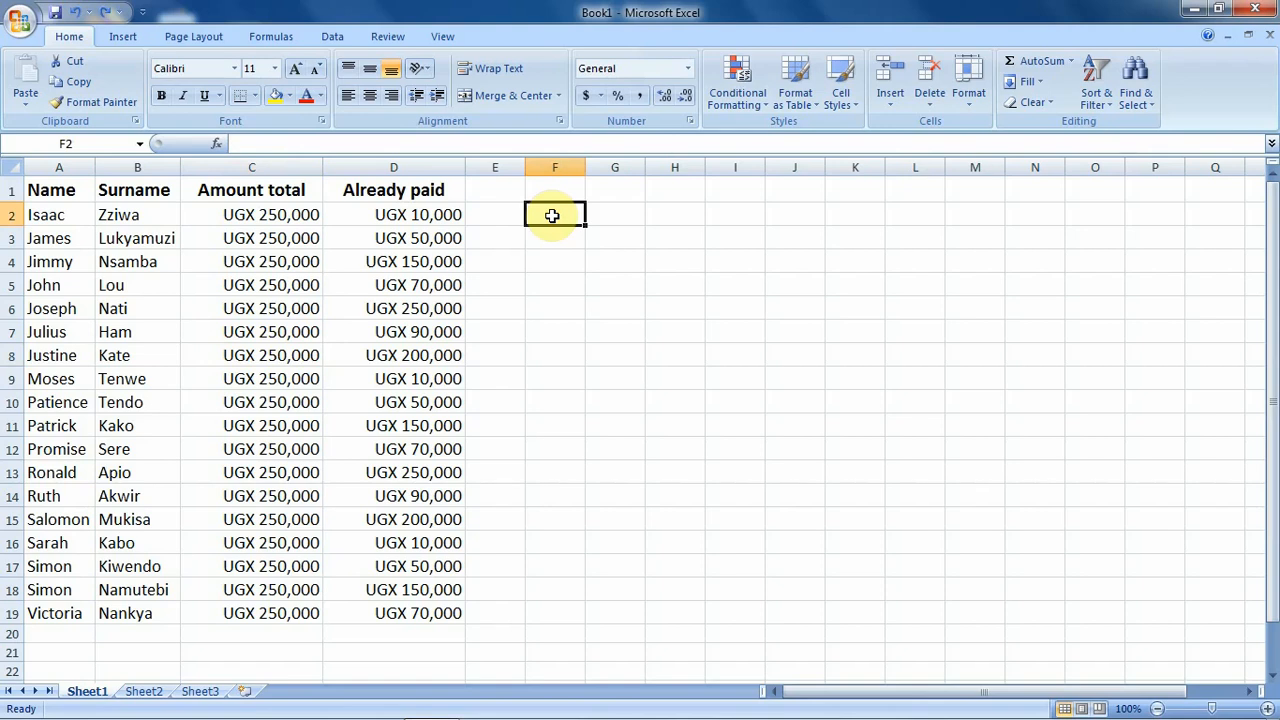
{"action": "type", "text": "UGX200"}
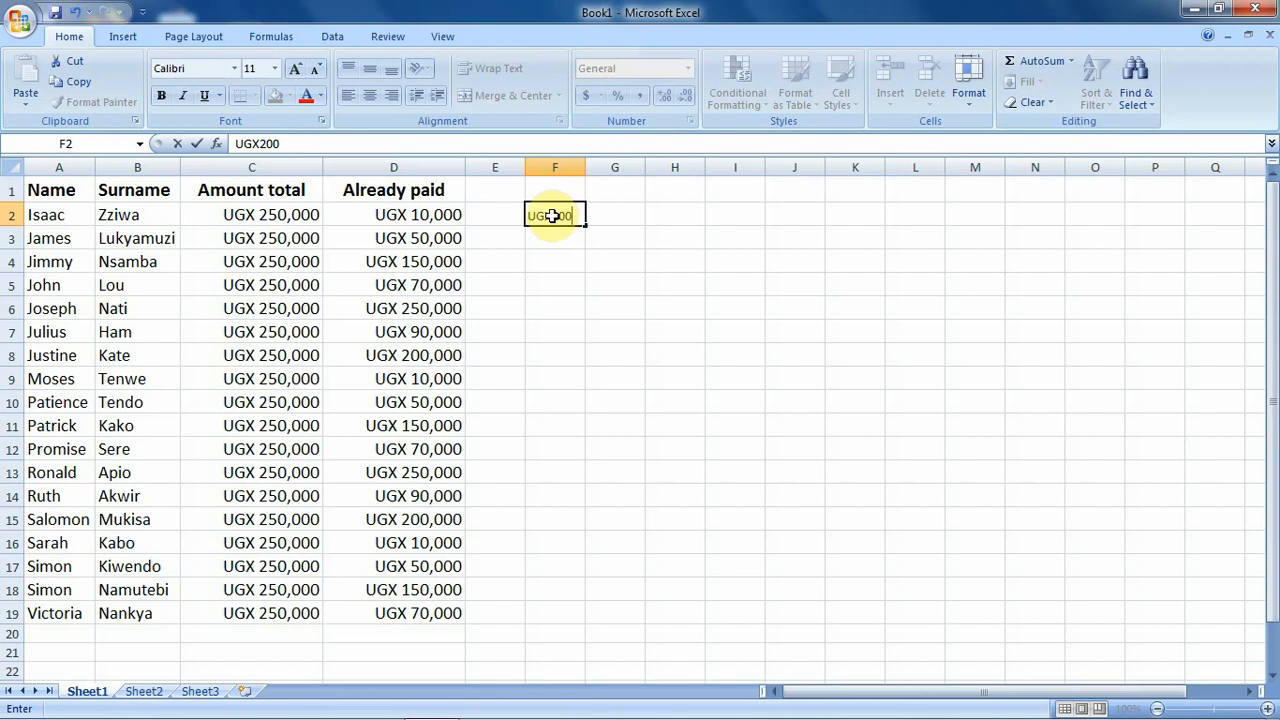
{"action": "key", "text": "Return"}
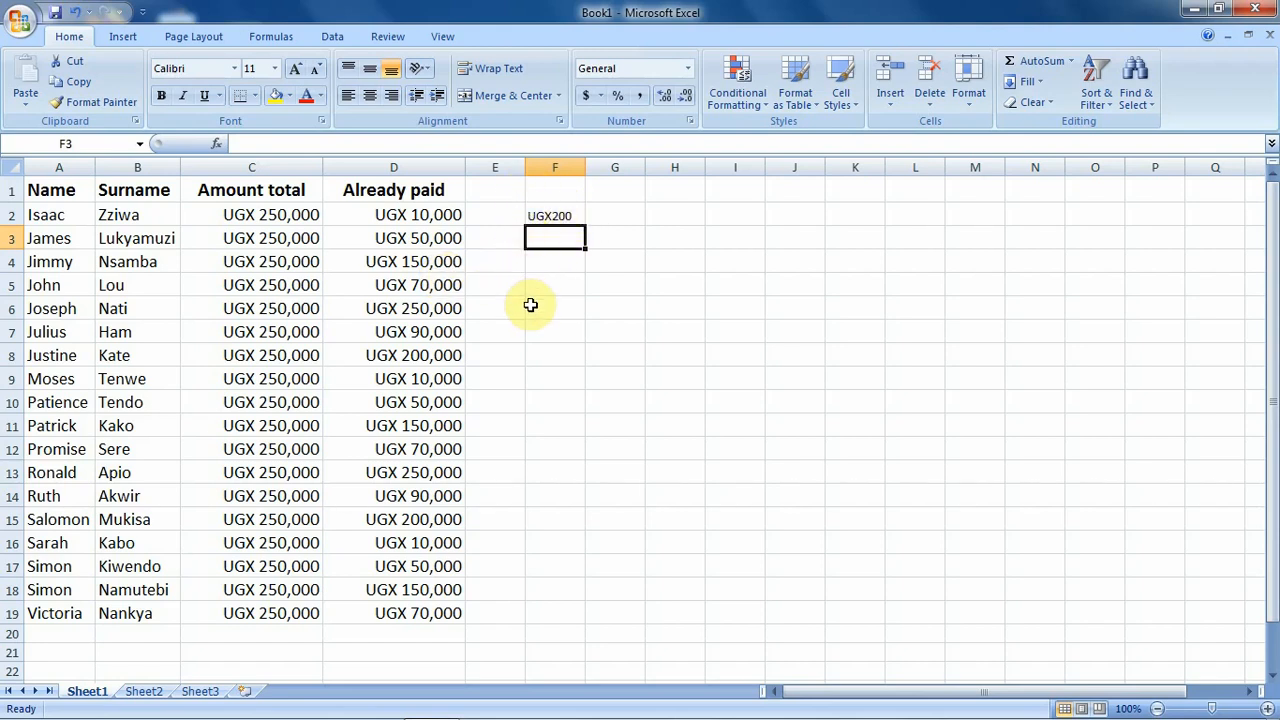
{"action": "left_click", "coordinate": [554, 214]}
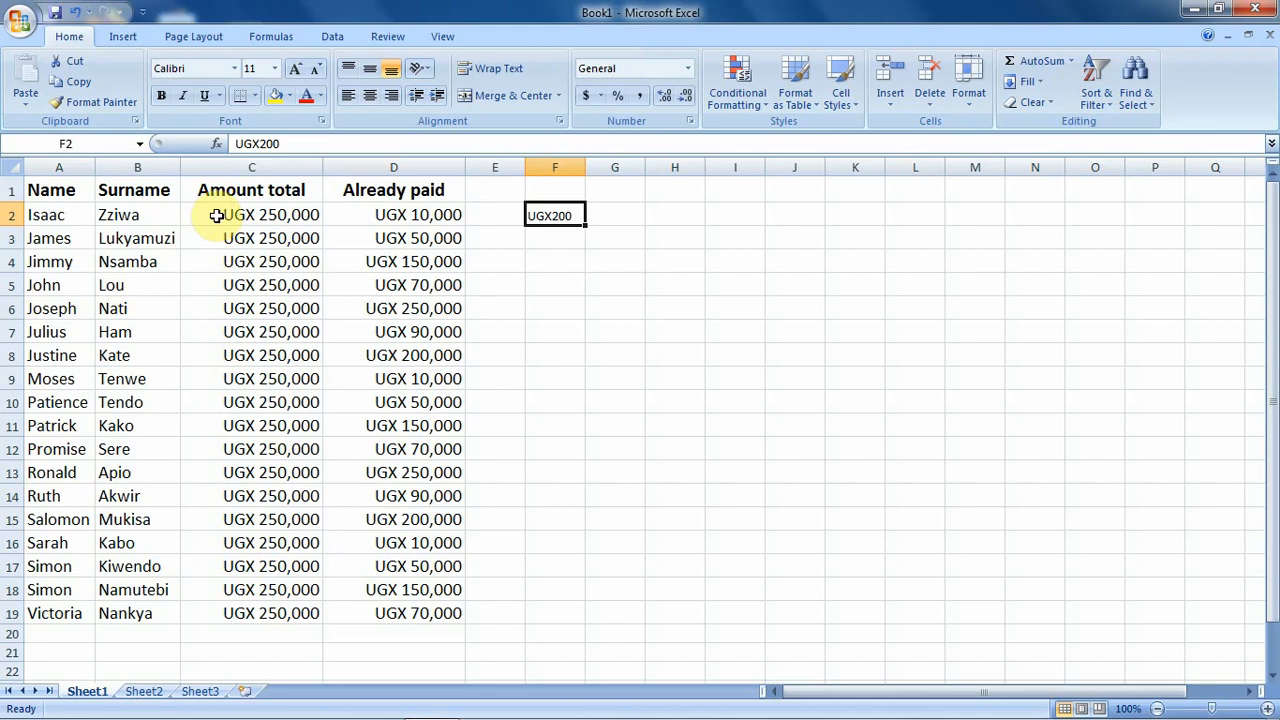
- Return the UGX amounts in C2:D19 to the General number format
{"action": "left_click_drag", "start_coordinate": [216, 215], "coordinate": [414, 603]}
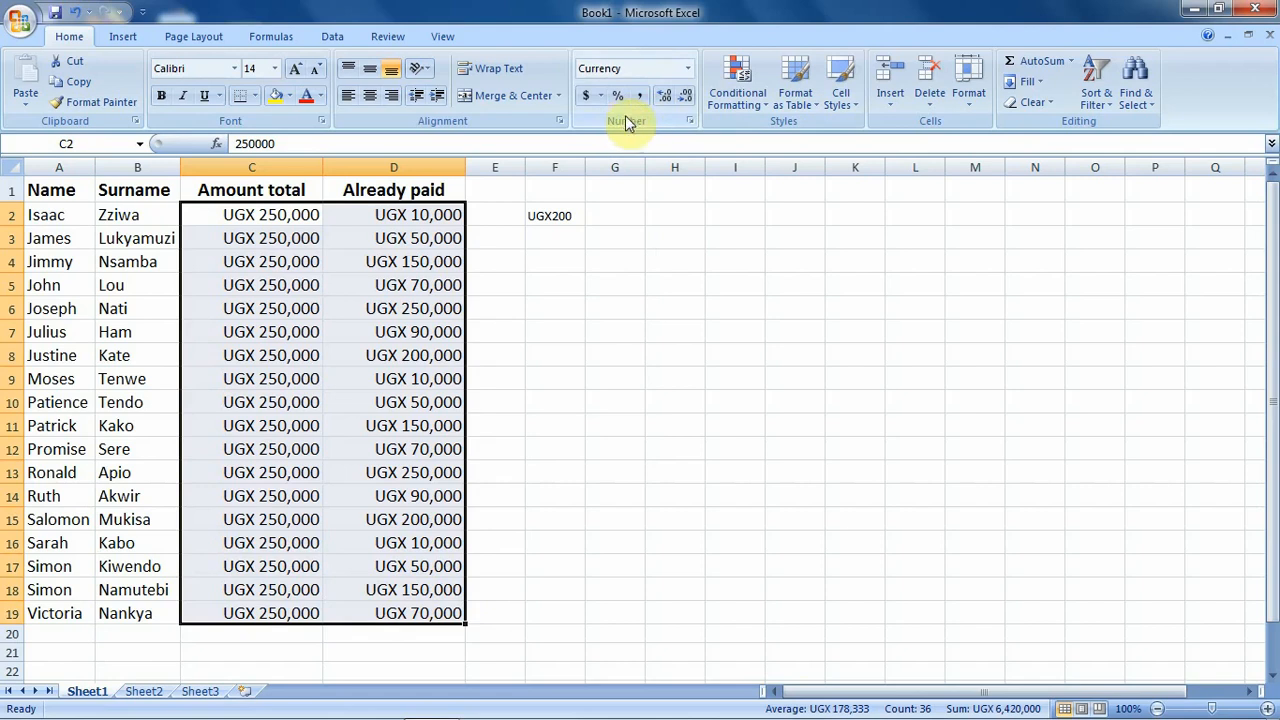
{"action": "left_click", "coordinate": [687, 68]}
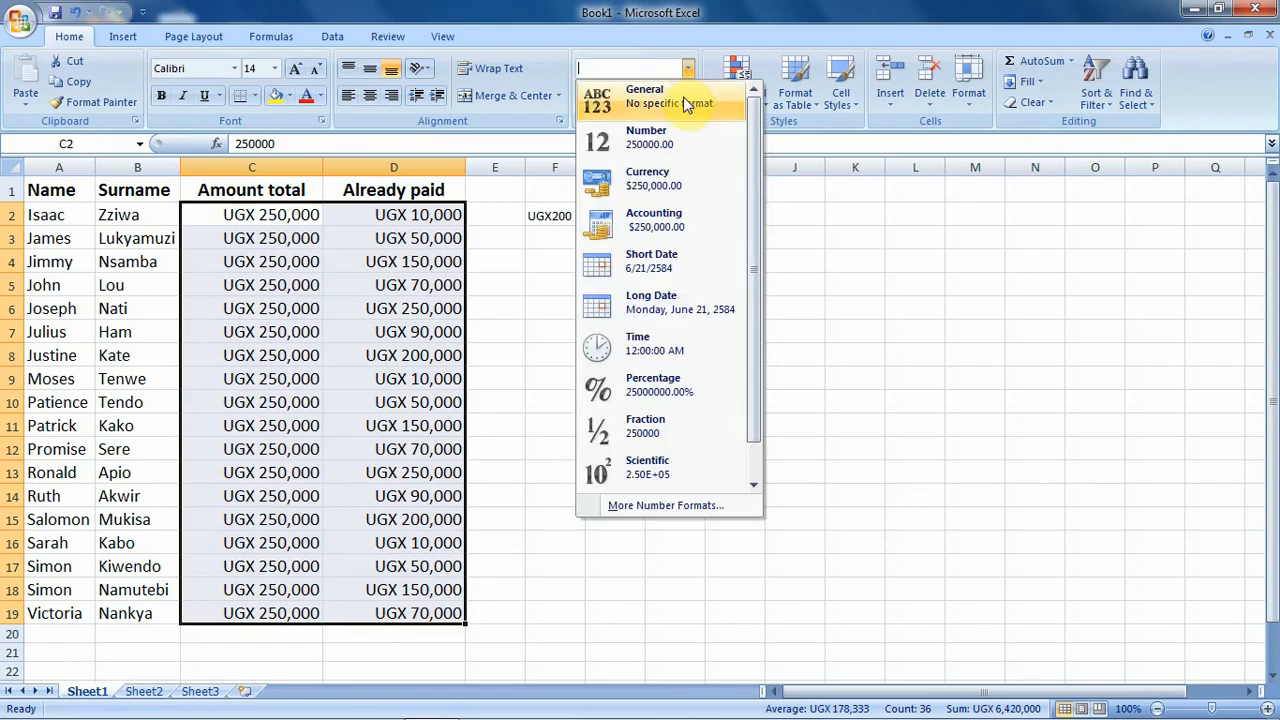
{"action": "left_click", "coordinate": [683, 97]}
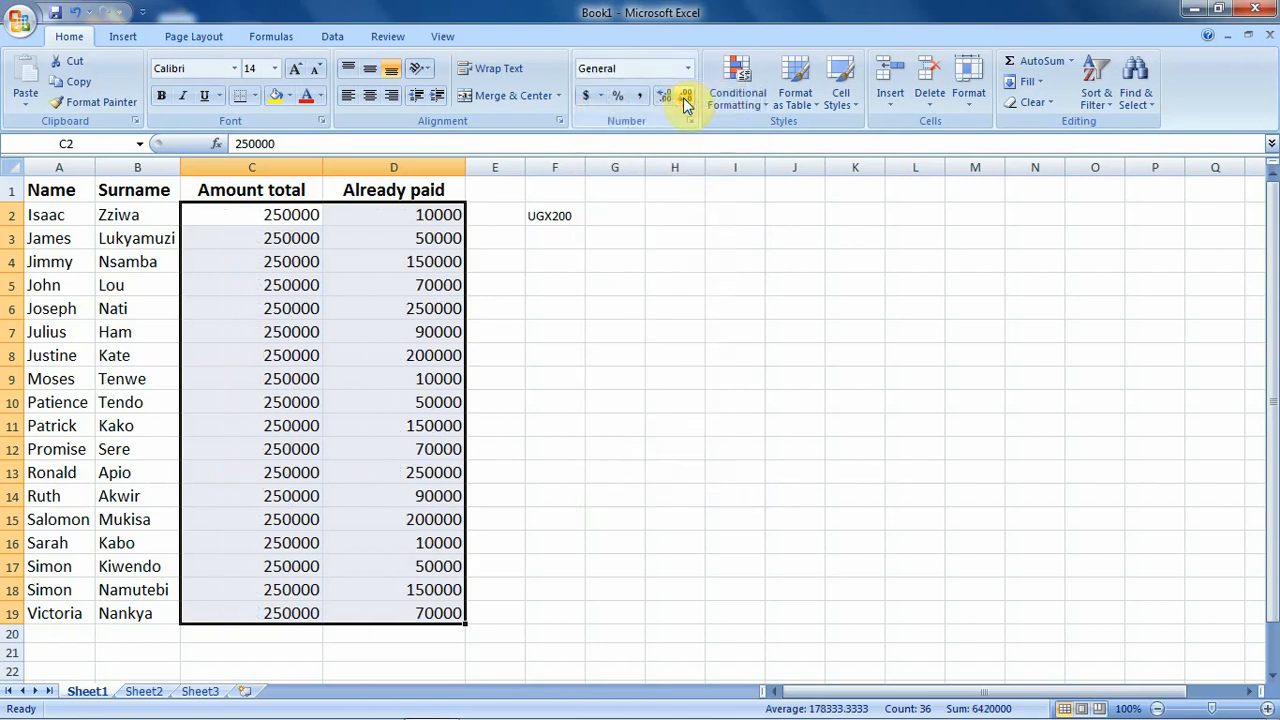